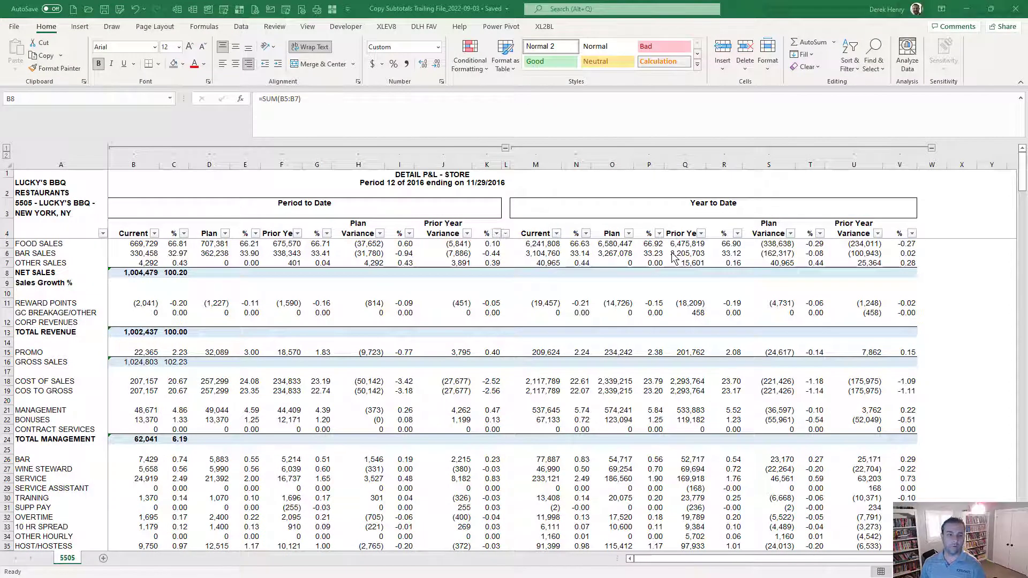
Inspect the Net Sales subtotal formula in B8, the Plan column's Net Sales cell D8 and the Food Sales value in B5
{"action": "left_click", "coordinate": [797, 13]}
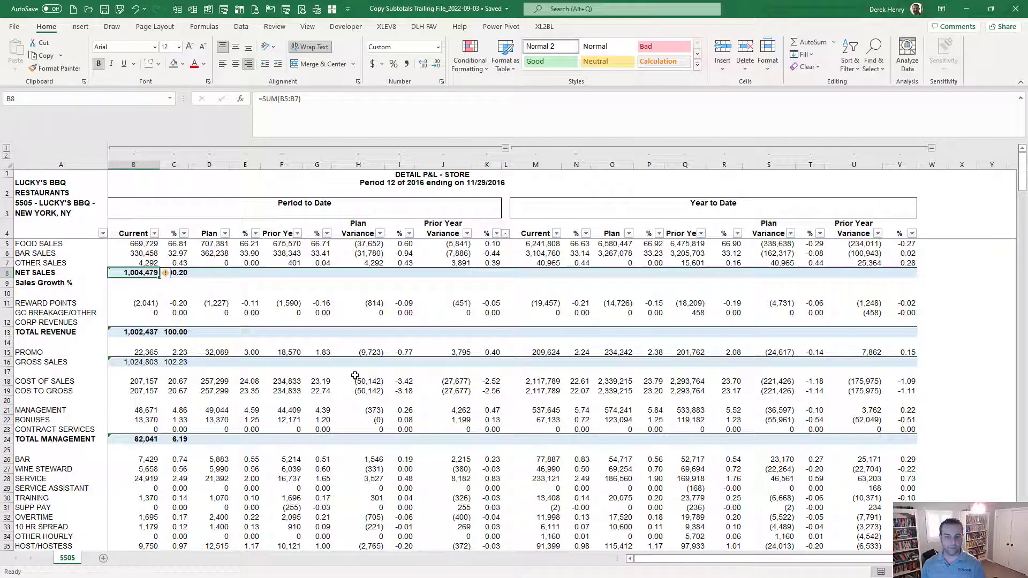
{"action": "double_click", "coordinate": [137, 272]}
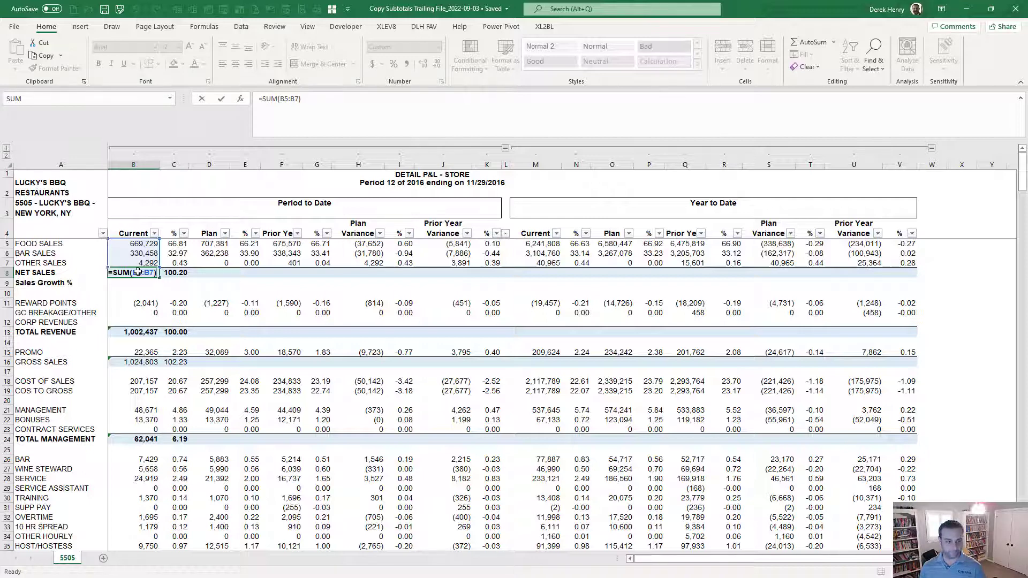
{"action": "key", "text": "Escape"}
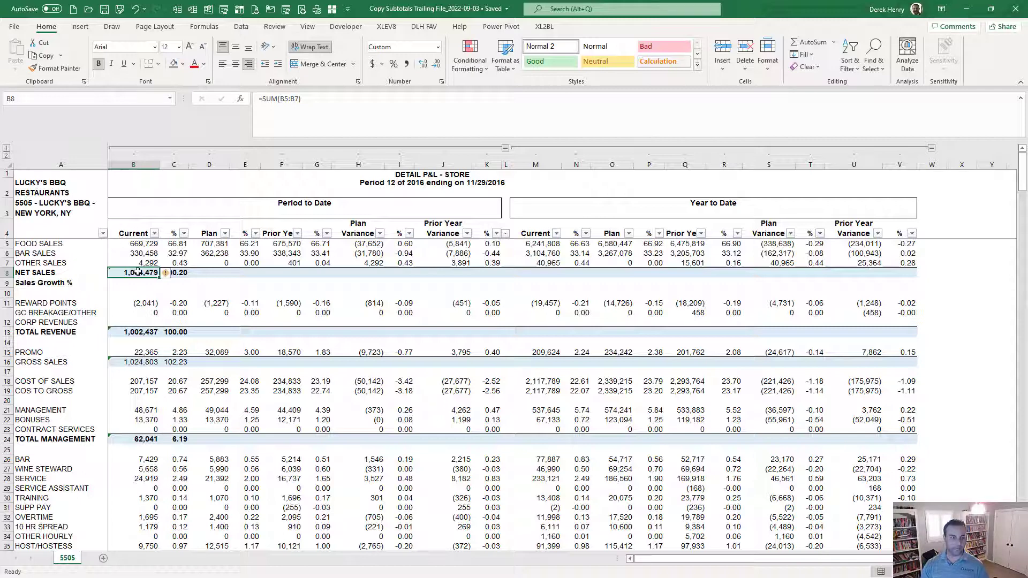
{"action": "key", "text": "Right"}
{"action": "key", "text": "Right"}
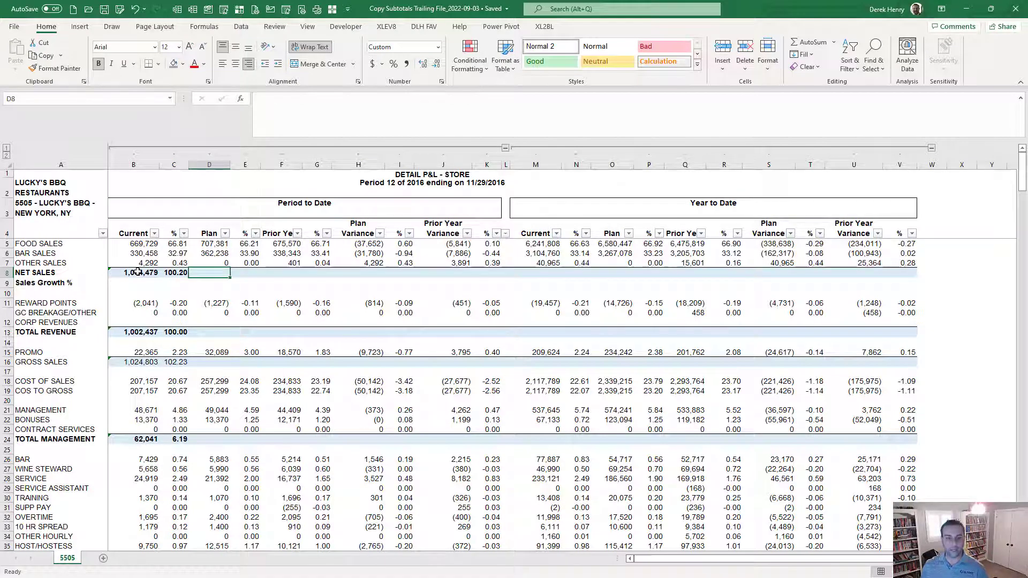
{"action": "left_click", "coordinate": [139, 246]}
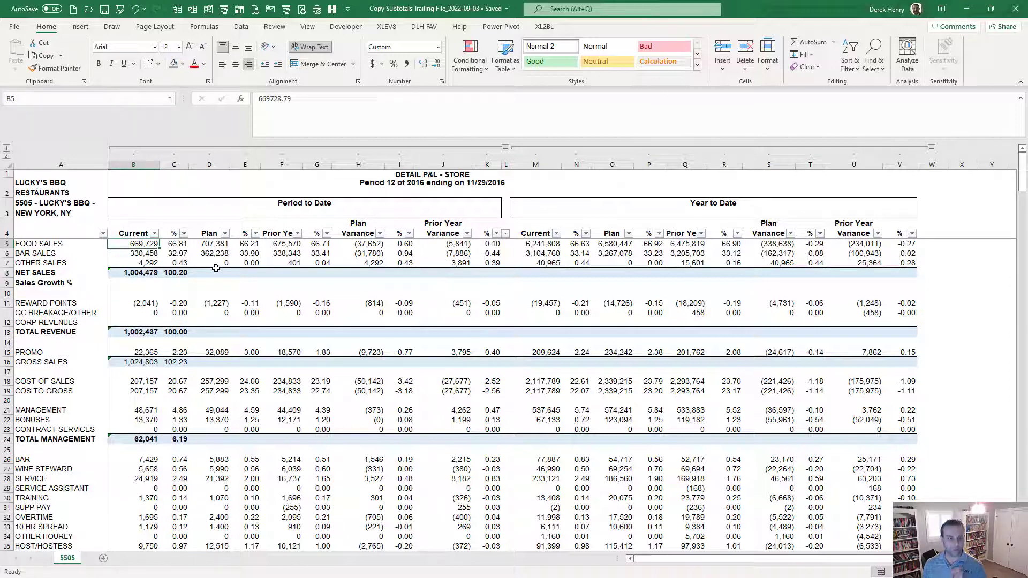
Run the Copy Subtotals macro on the period-to-date Plan column from D5 down to D278, with column B as the template column
{"action": "left_click", "coordinate": [211, 246]}
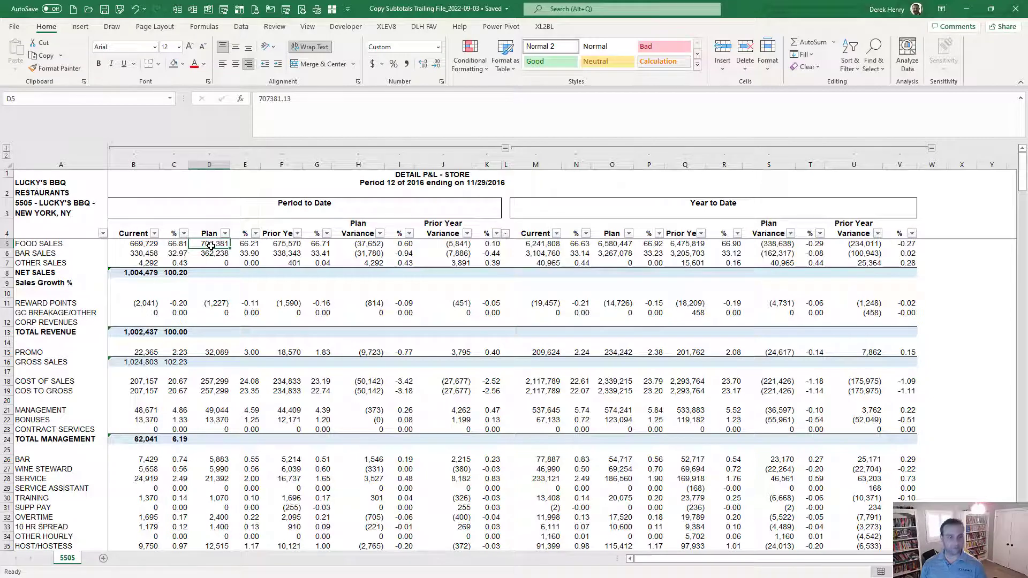
{"action": "key", "text": "ctrl+shift+Down"}
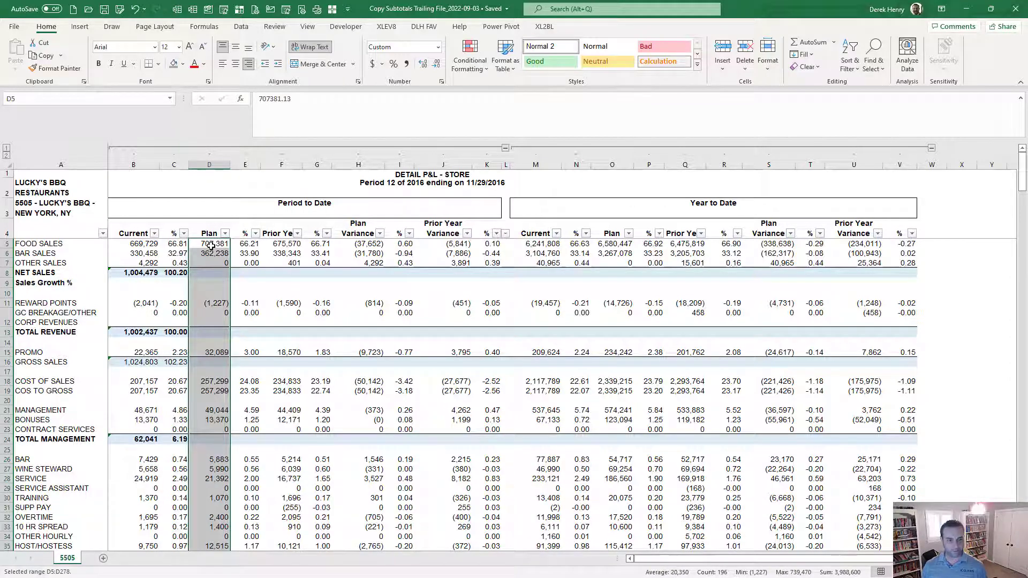
{"action": "key", "text": "ctrl+shift+m"}
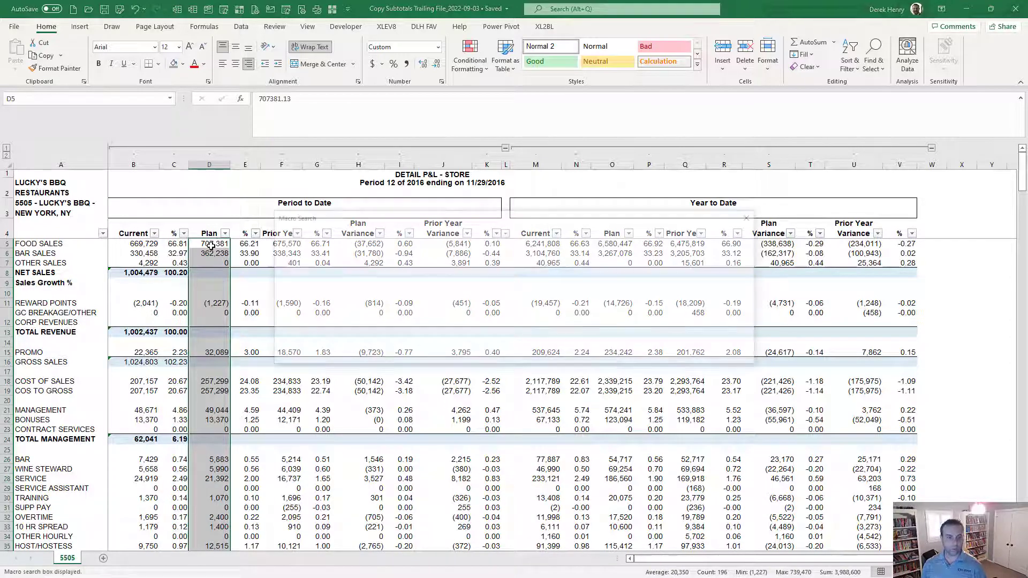
{"action": "type", "text": "copy su"}
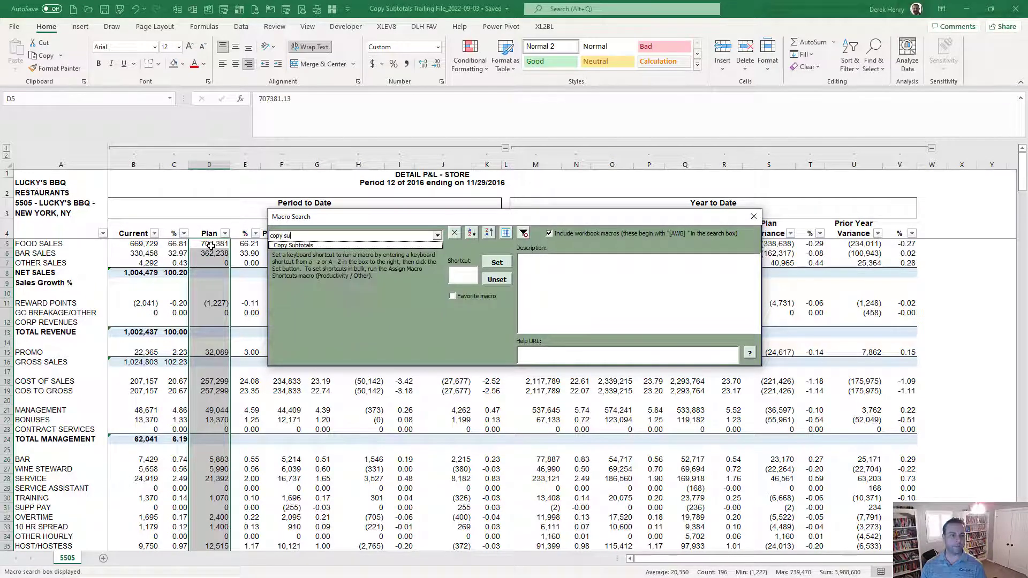
{"action": "key", "text": "Down"}
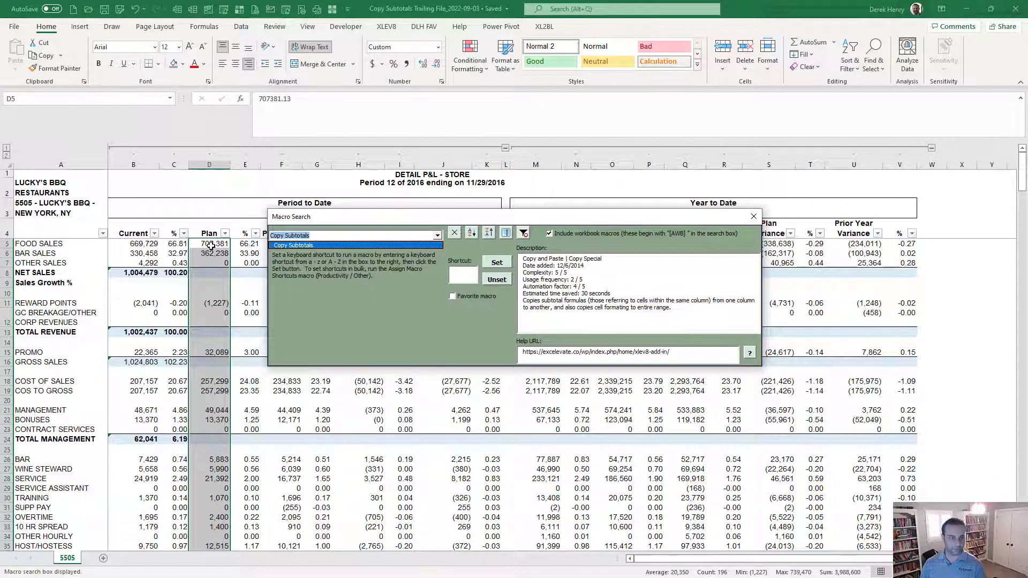
{"action": "key", "text": "Return"}
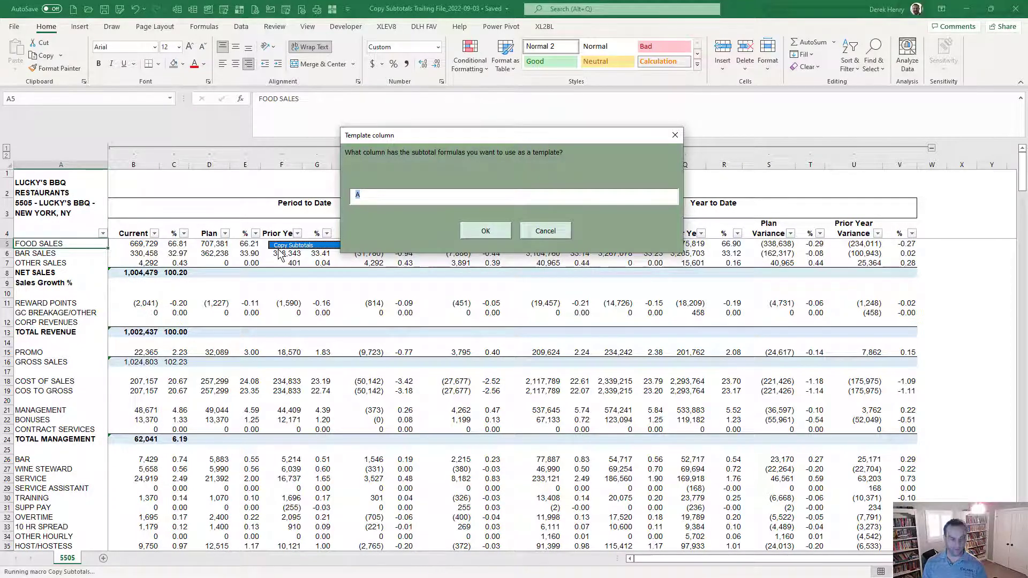
{"action": "type", "text": "B"}
{"action": "key", "text": "Return"}
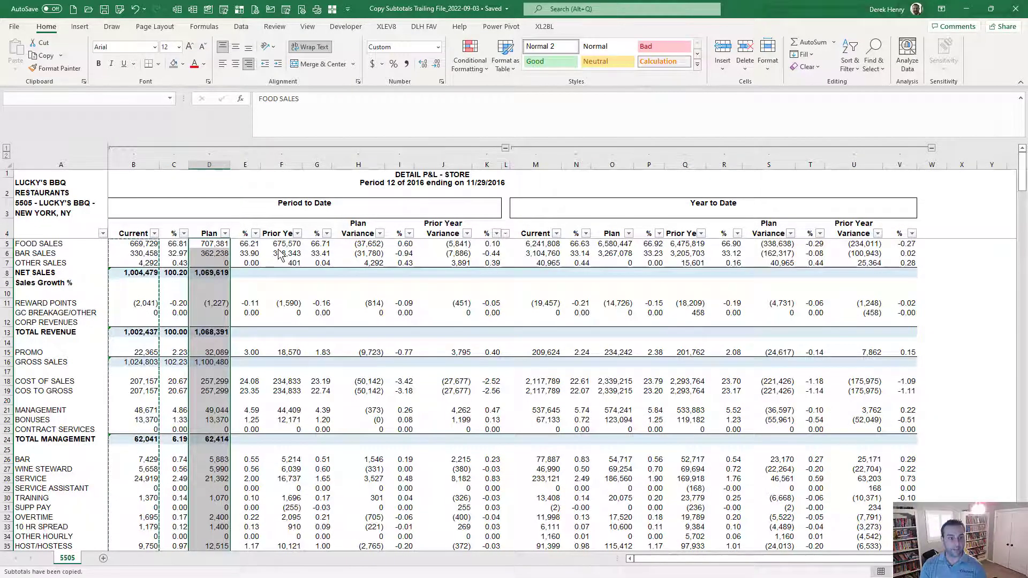
Check the copied subtotal formulas for Net Sales in D8 and Total Revenue in D13
{"action": "left_click", "coordinate": [218, 244]}
{"action": "left_click", "coordinate": [218, 244]}
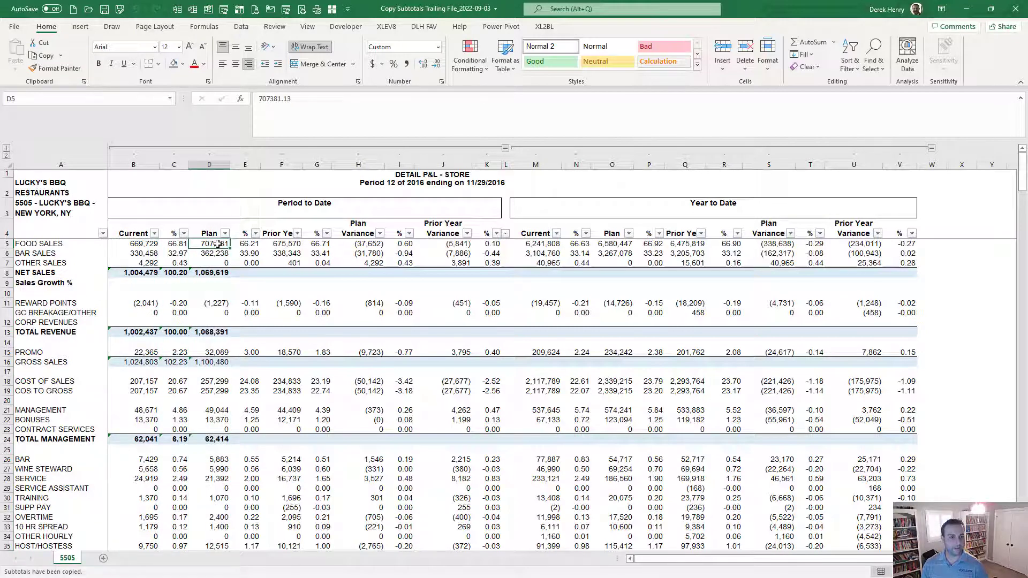
{"action": "key", "text": "Down"}
{"action": "key", "text": "Down"}
{"action": "key", "text": "Down"}
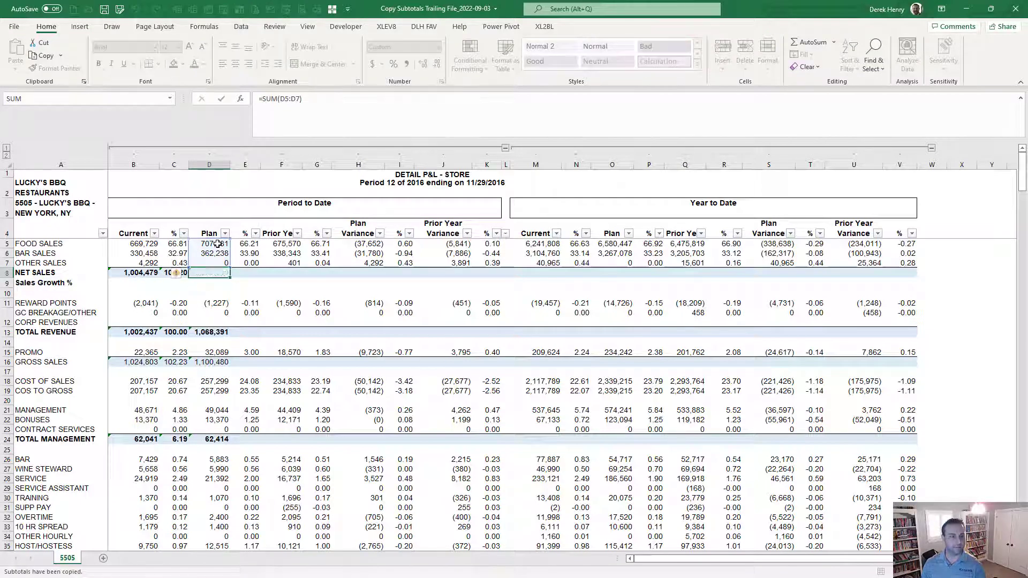
{"action": "key", "text": "Escape"}
{"action": "left_click", "coordinate": [214, 335]}
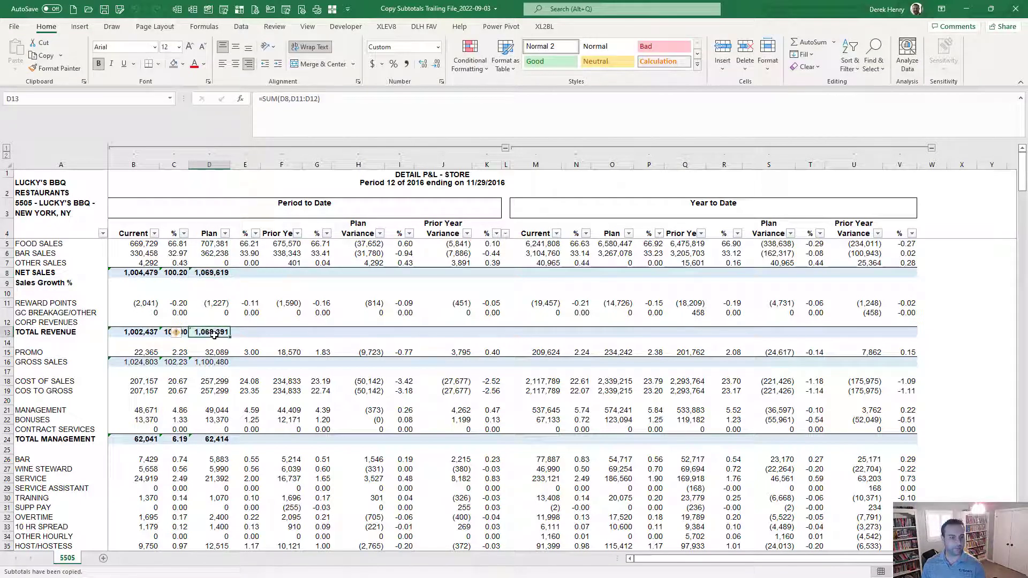
{"action": "key", "text": "alt+equal"}
{"action": "key", "text": "ctrl+Return"}
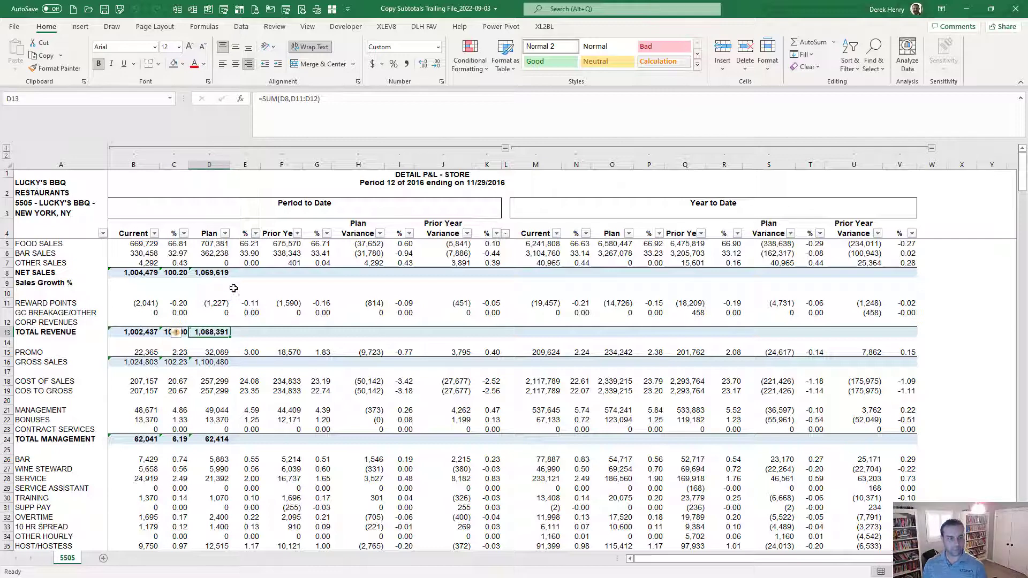
Inspect the Net Sales percentage formula in C8 and the cells it references
{"action": "left_click", "coordinate": [174, 274]}
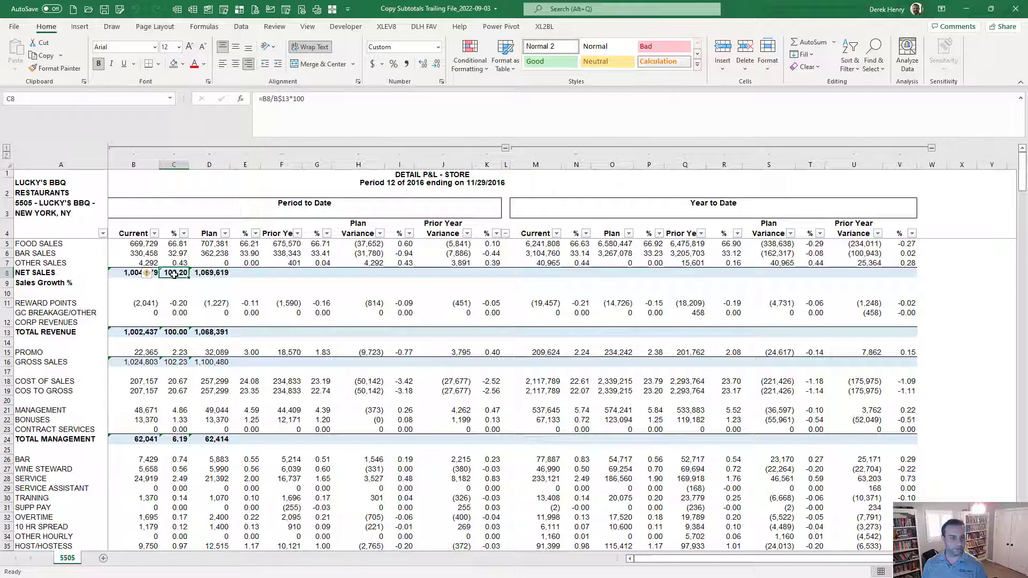
{"action": "double_click", "coordinate": [183, 274]}
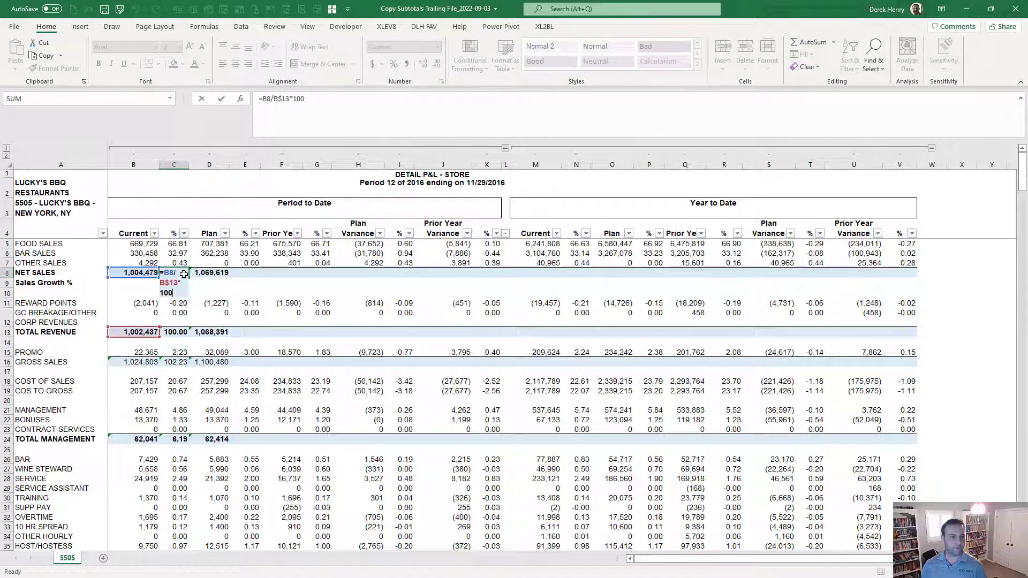
{"action": "key", "text": "Escape"}
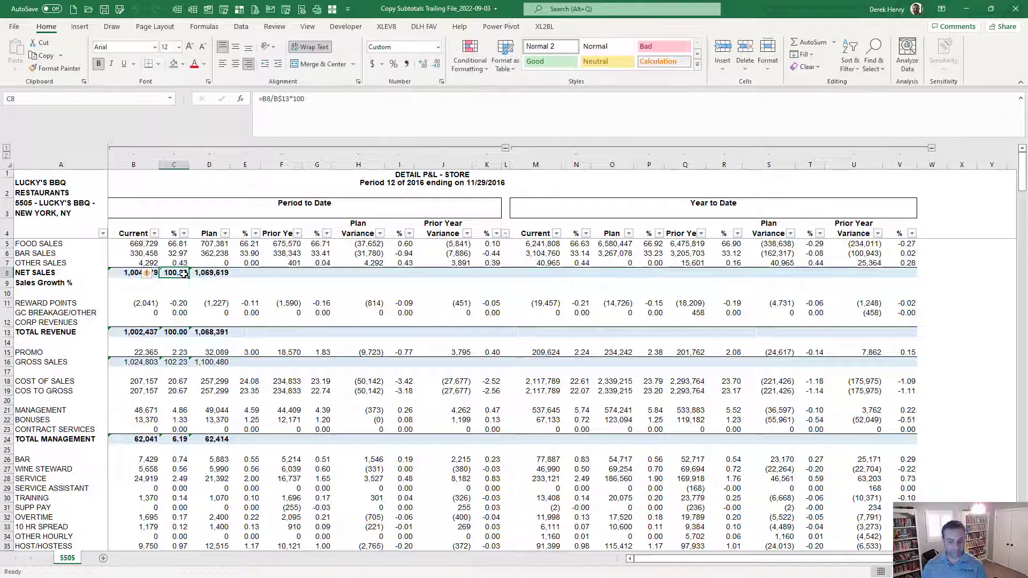
Try to copy subtotals into the Plan % column, E5:E278, with the Copy Subtotals macro and column C as the template column
{"action": "key", "text": "Right"}
{"action": "key", "text": "Right"}
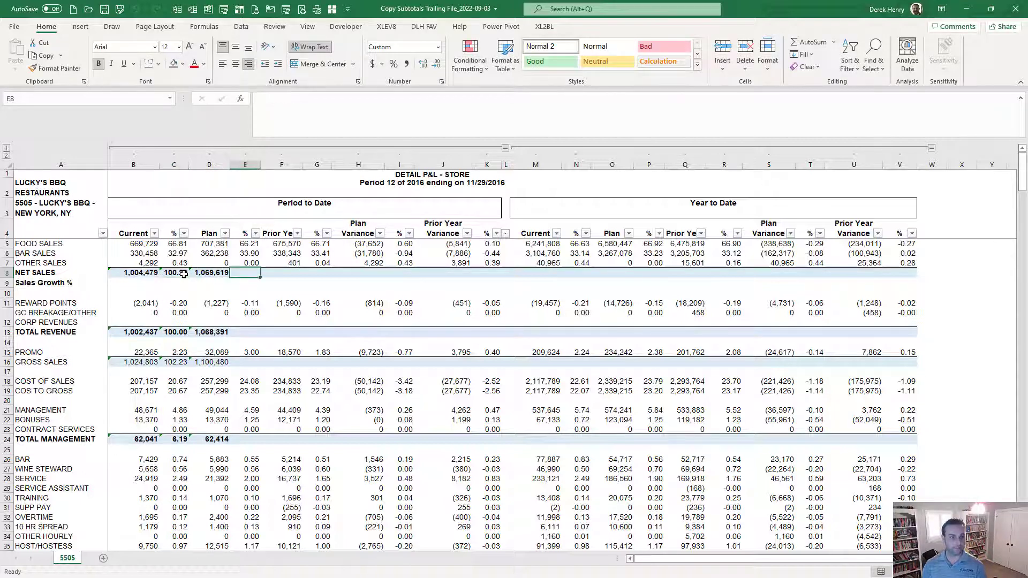
{"action": "key", "text": "Up"}
{"action": "key", "text": "Up"}
{"action": "key", "text": "Up"}
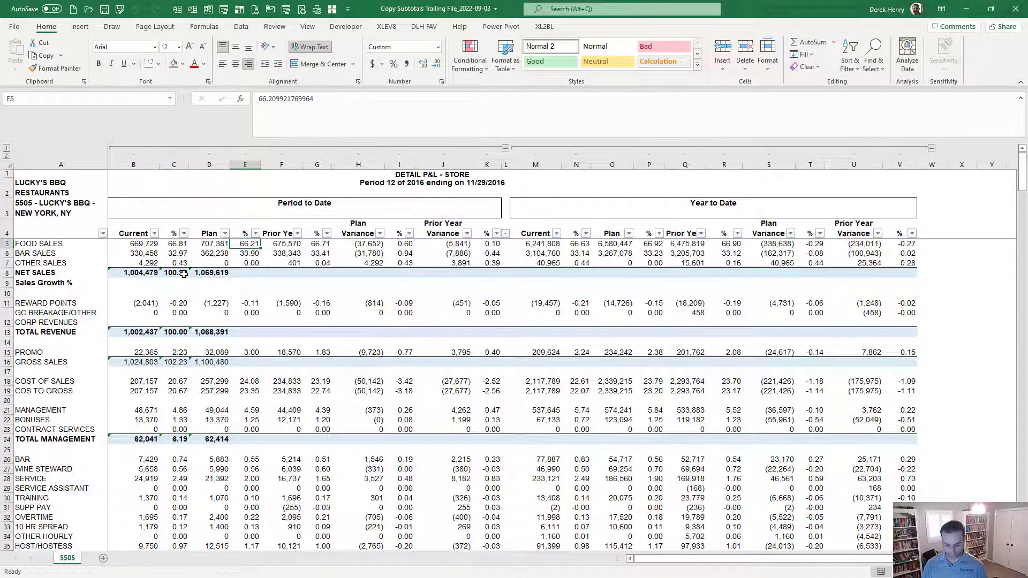
{"action": "key", "text": "ctrl+shift+Down"}
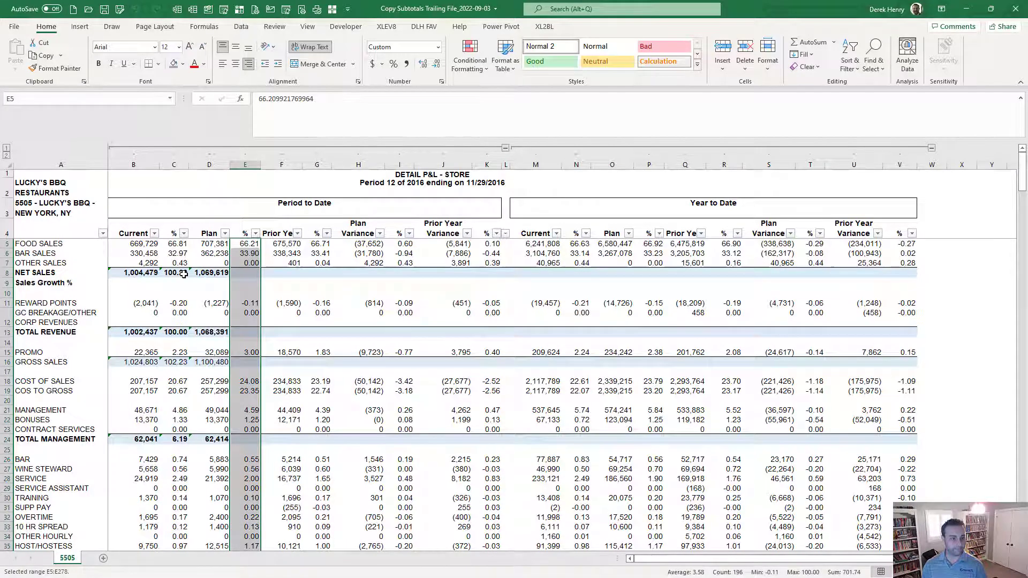
{"action": "key", "text": "ctrl+shift+m"}
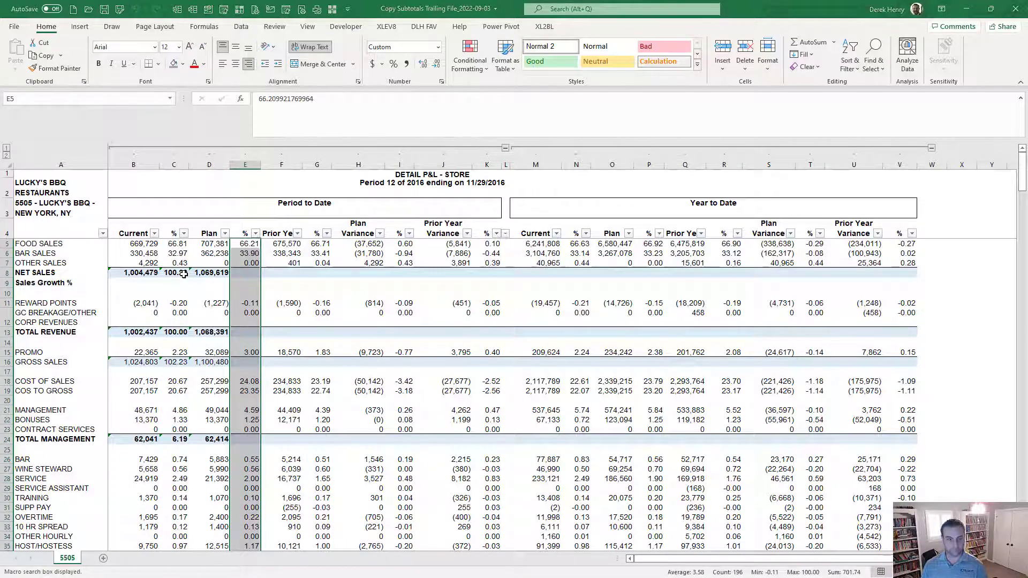
{"action": "type", "text": "copy s"}
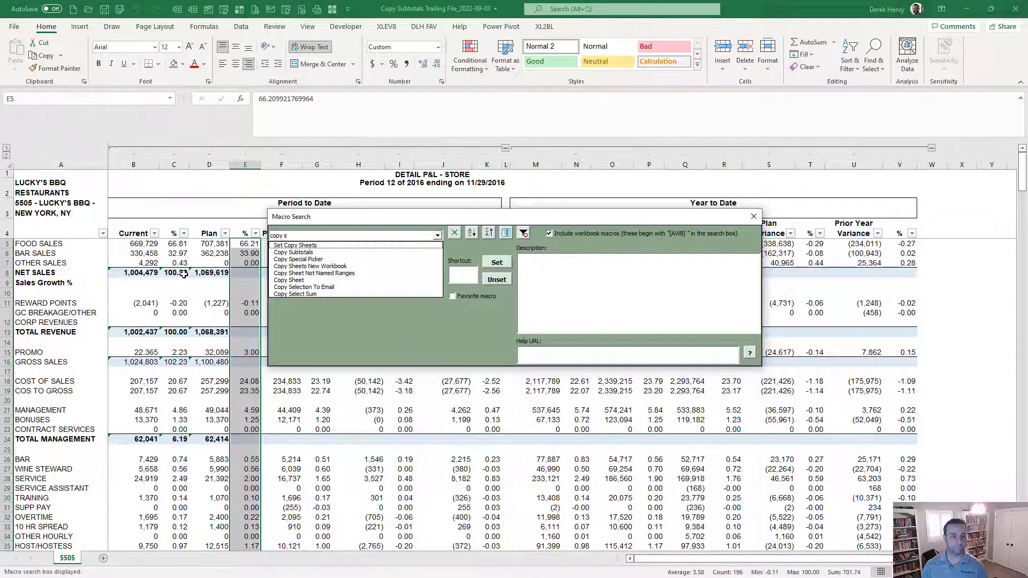
{"action": "key", "text": "Down"}
{"action": "key", "text": "Return"}
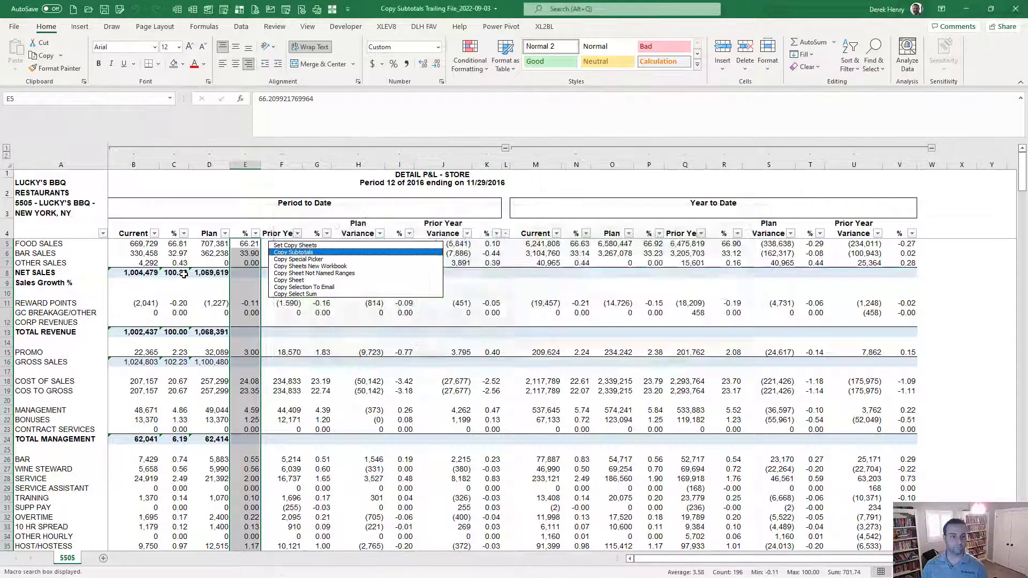
{"action": "type", "text": "C"}
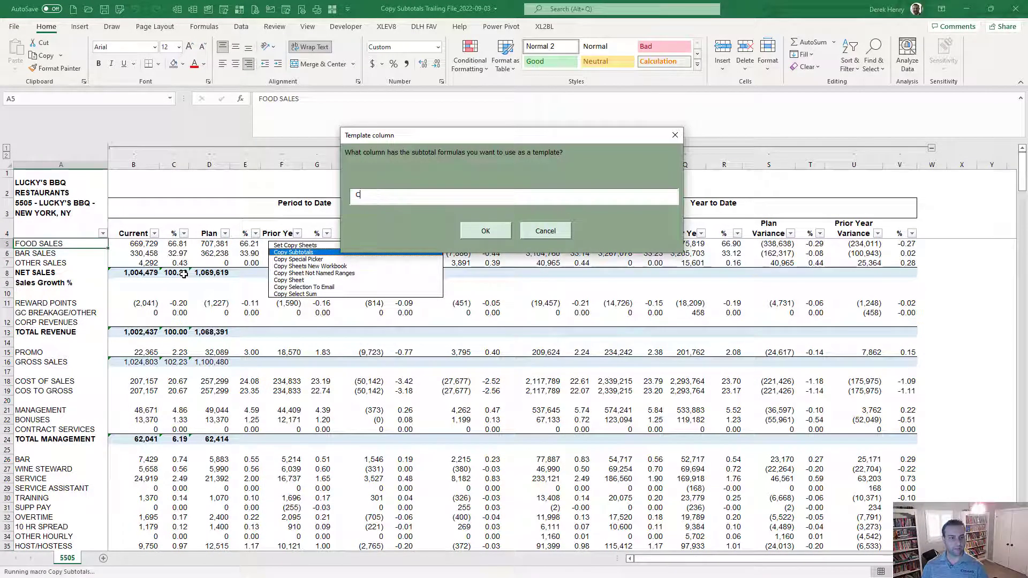
{"action": "key", "text": "Return"}
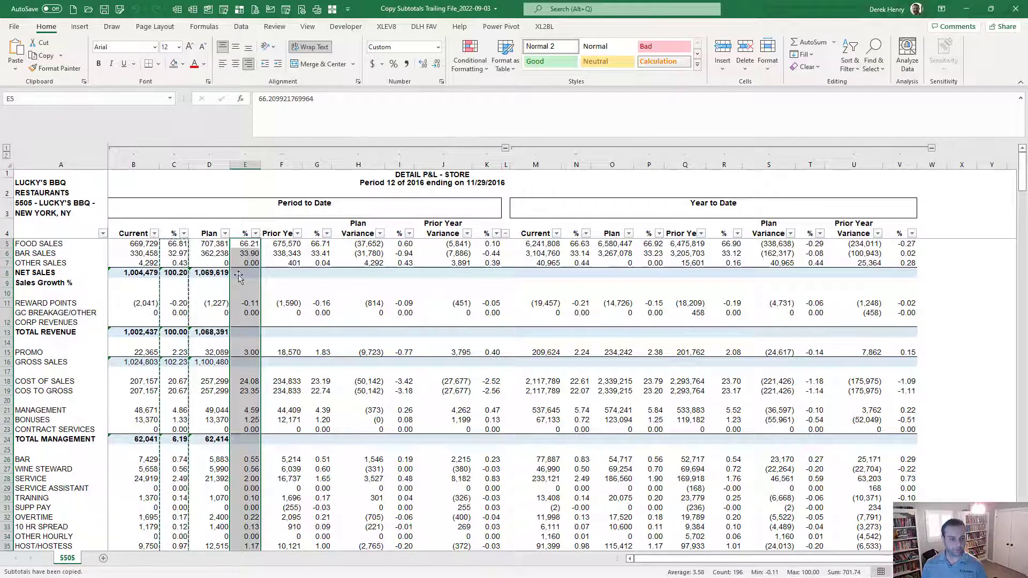
{"action": "key", "text": "Escape"}
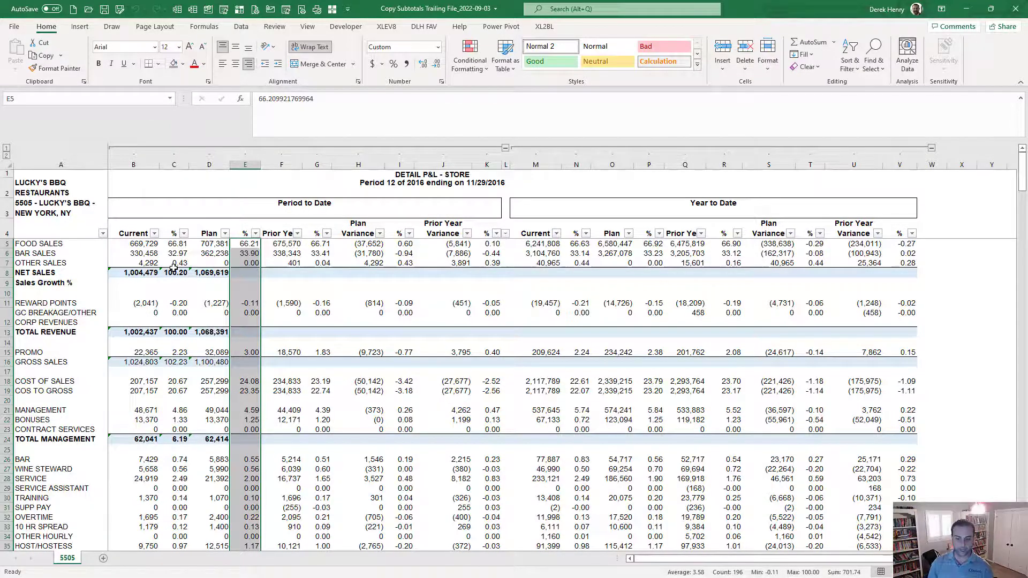
Compare the Net Sales formula in B8 with the sales values in B5:B7 of the same column
{"action": "left_click", "coordinate": [133, 270]}
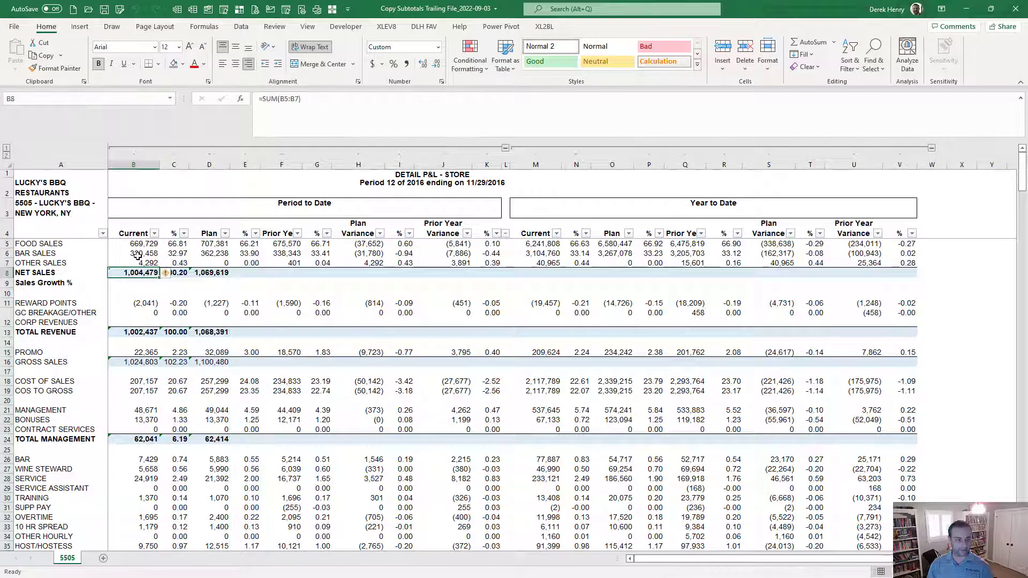
{"action": "left_click_drag", "start_coordinate": [142, 246], "coordinate": [144, 264]}
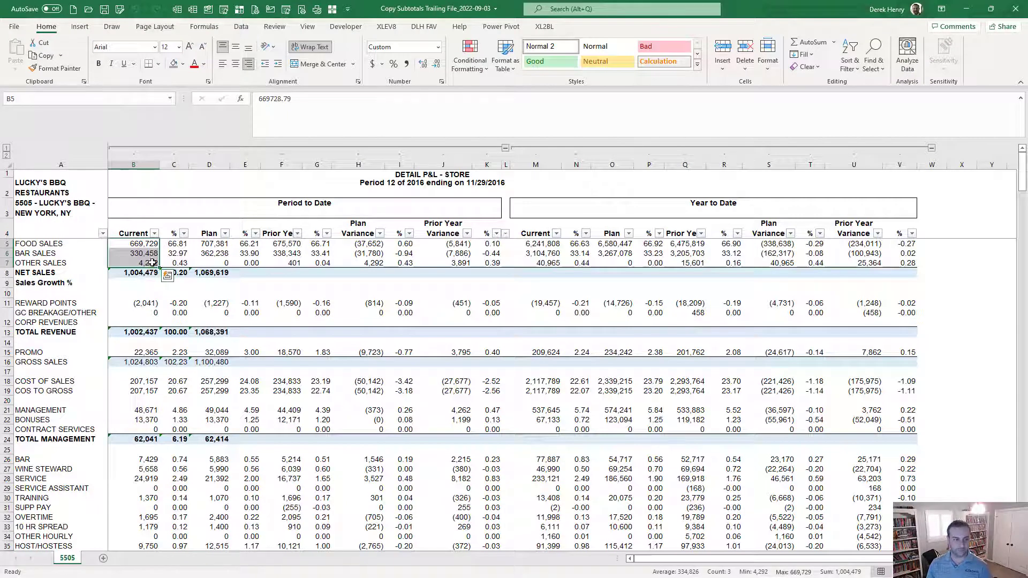
{"action": "left_click", "coordinate": [138, 272]}
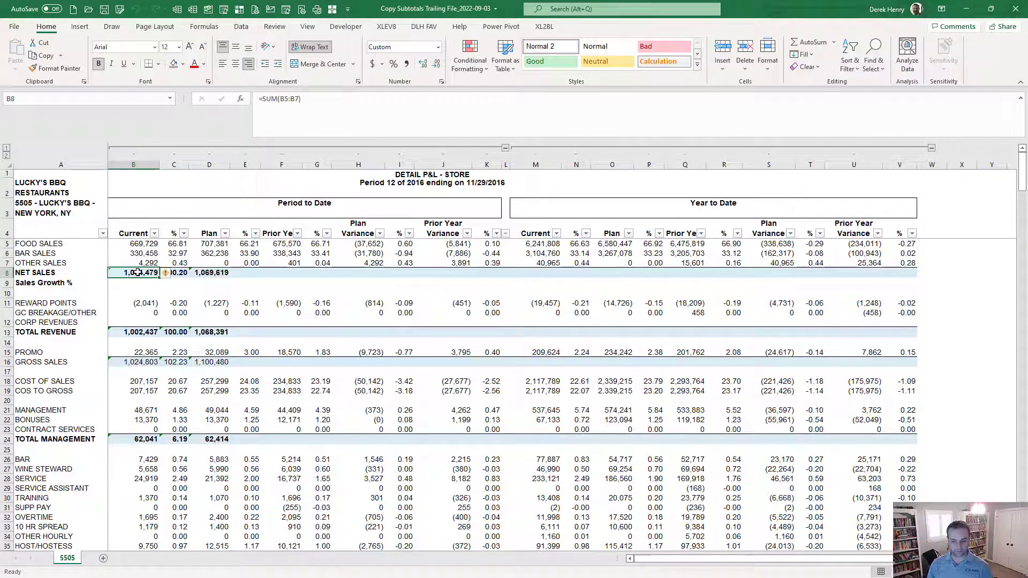